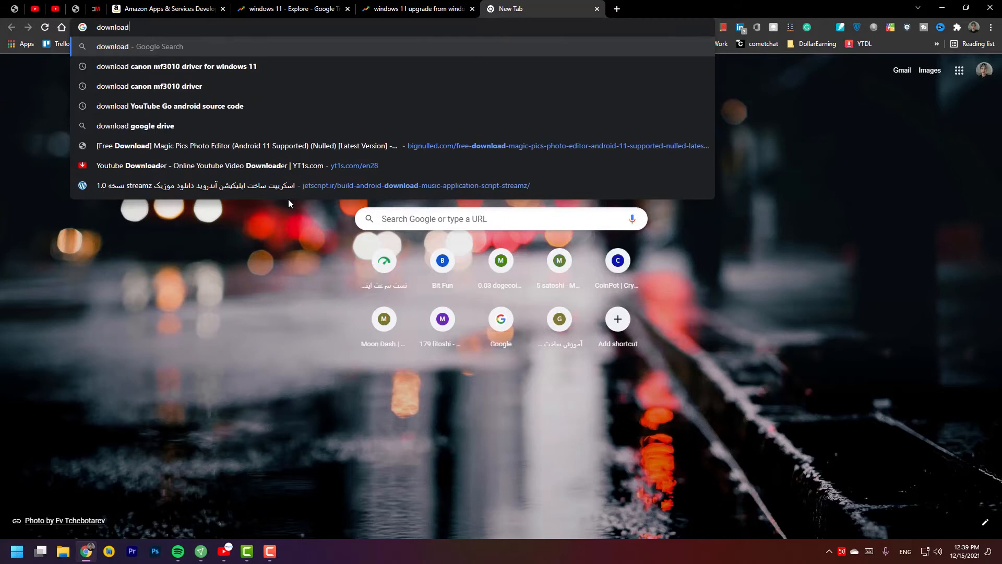
# Step: Search Google for "download rufus" and open the official rufus.ie site from the results
pyautogui.press('BackSpace')
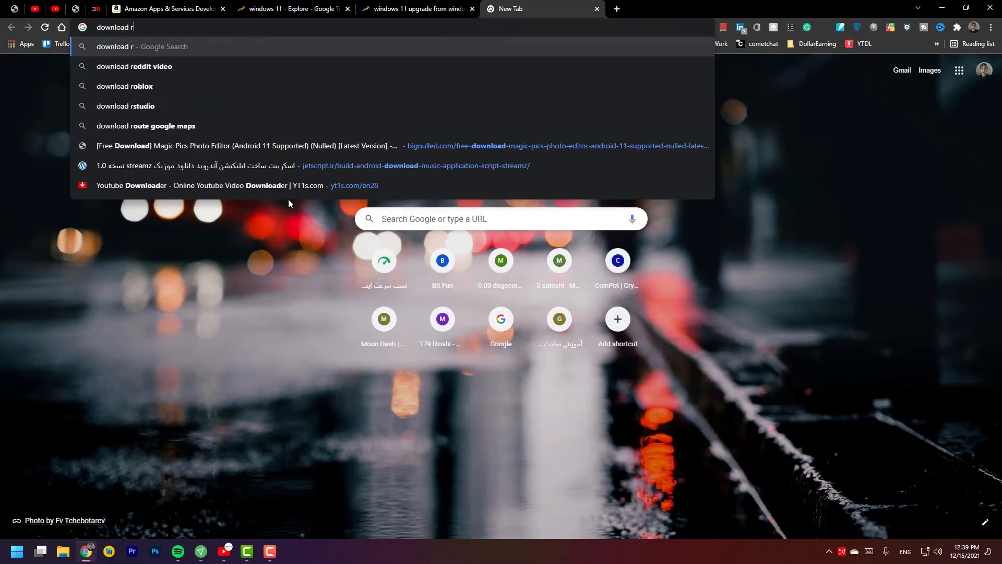
pyautogui.write('ufus')
pyautogui.press('Return')
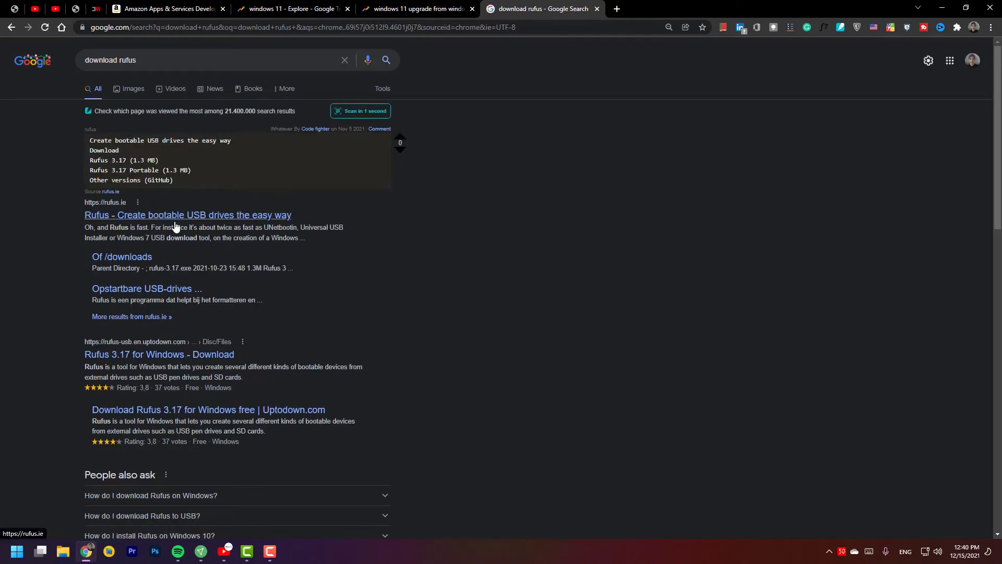
pyautogui.middleClick(173, 215)
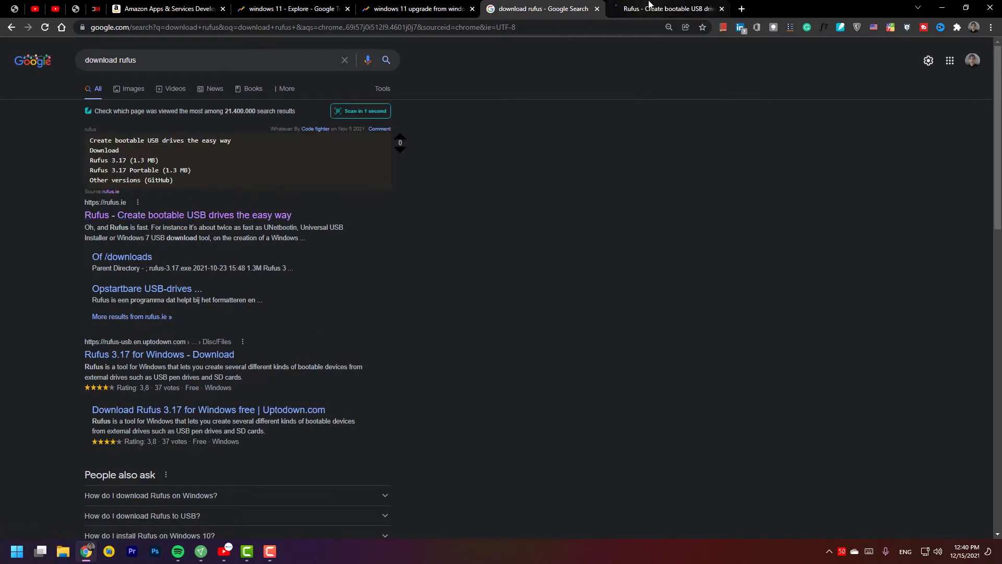
pyautogui.click(660, 9)
# Step: Download Rufus 3.17 from the site, dismissing the ad, and save rufus-3.17.exe to the Desktop
pyautogui.scroll(-12, 705, 280)
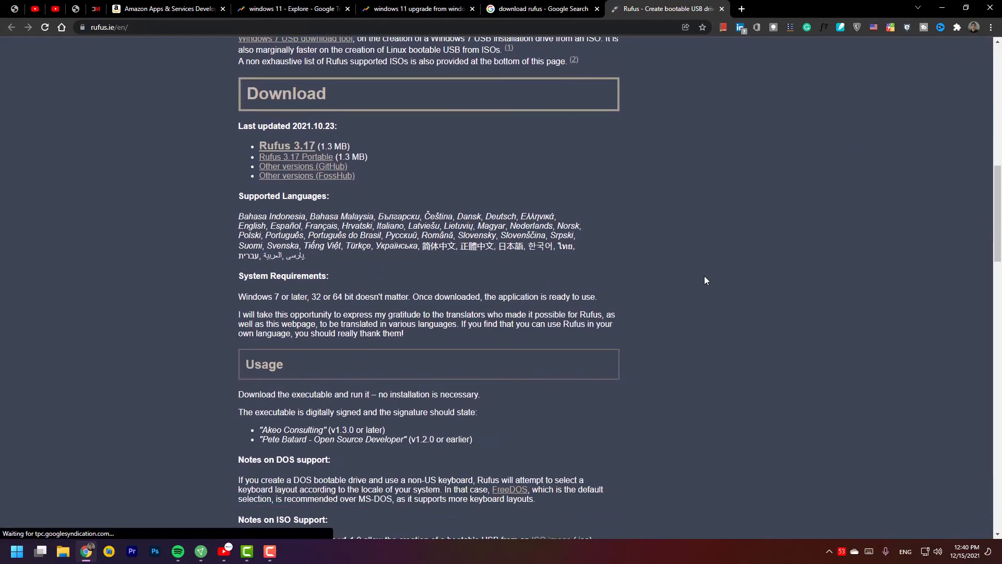
pyautogui.click(284, 146)
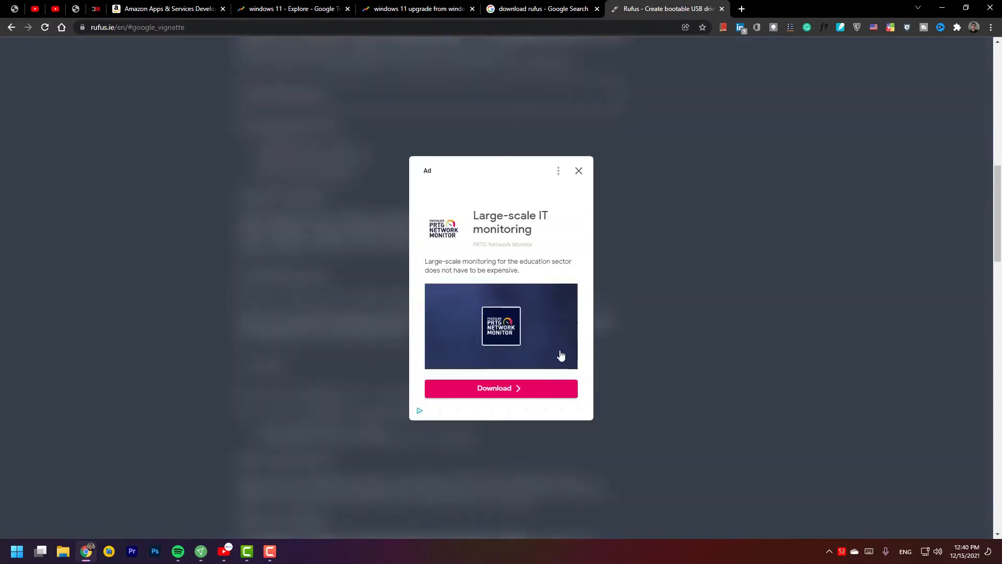
pyautogui.click(598, 312)
pyautogui.scroll(5, 44, 130)
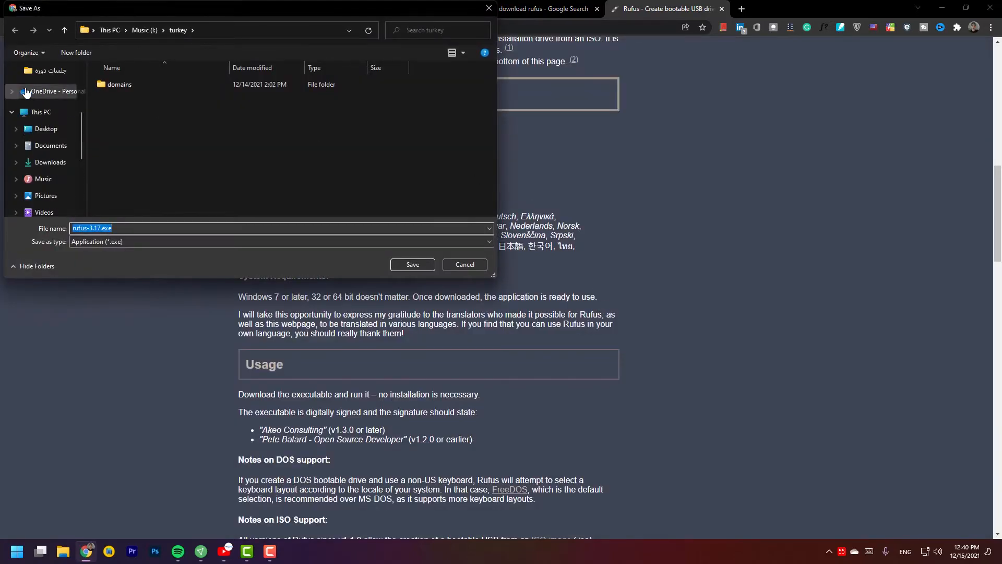
pyautogui.click(45, 129)
pyautogui.click(422, 263)
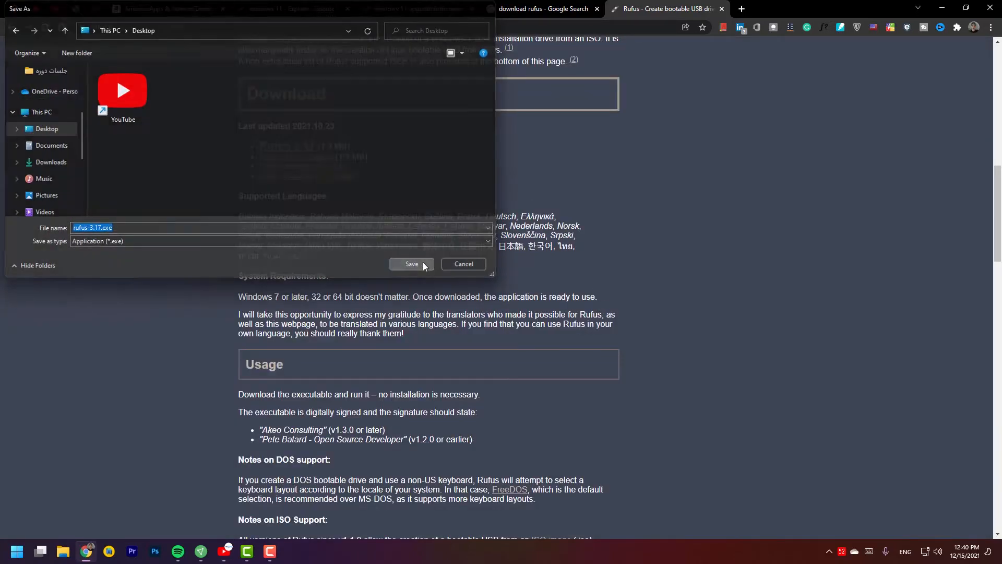
pyautogui.scroll(10, 637, 279)
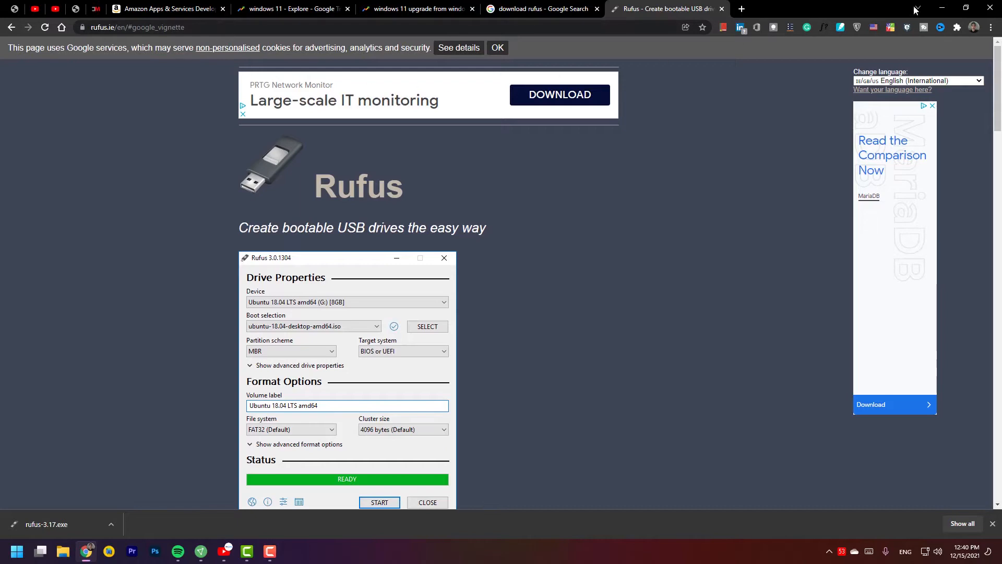
# Step: Launch Rufus from the desktop and choose the connected USB drive HKBOOT FINA (L:) [4GB] as the device
pyautogui.click(941, 7)
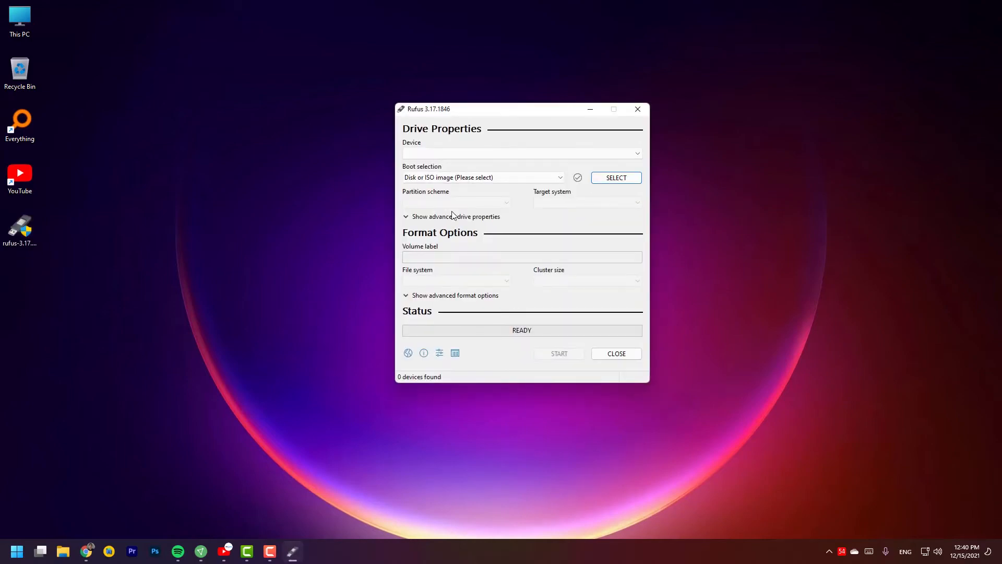
pyautogui.click(609, 151)
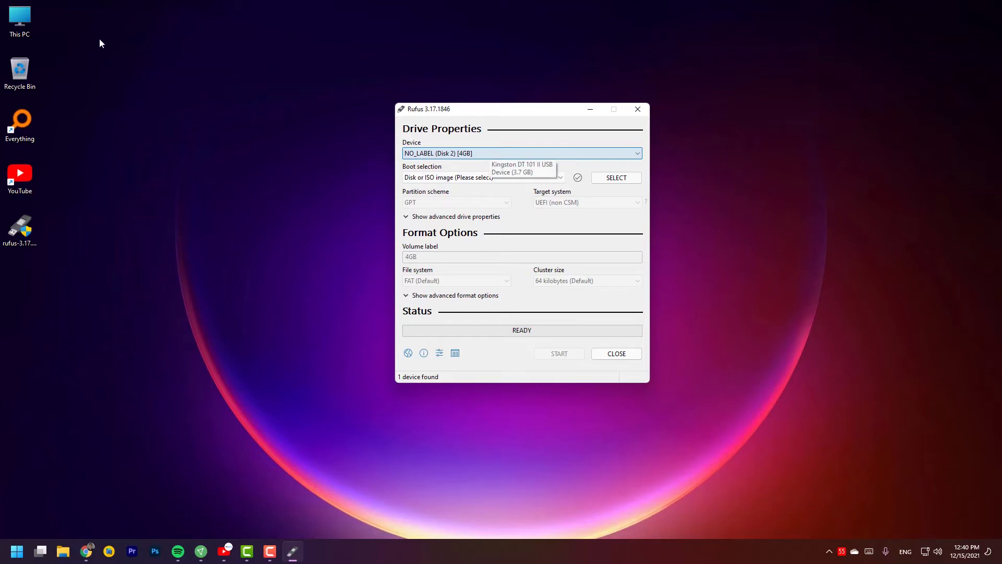
pyautogui.click(23, 17)
pyautogui.doubleClick(24, 17)
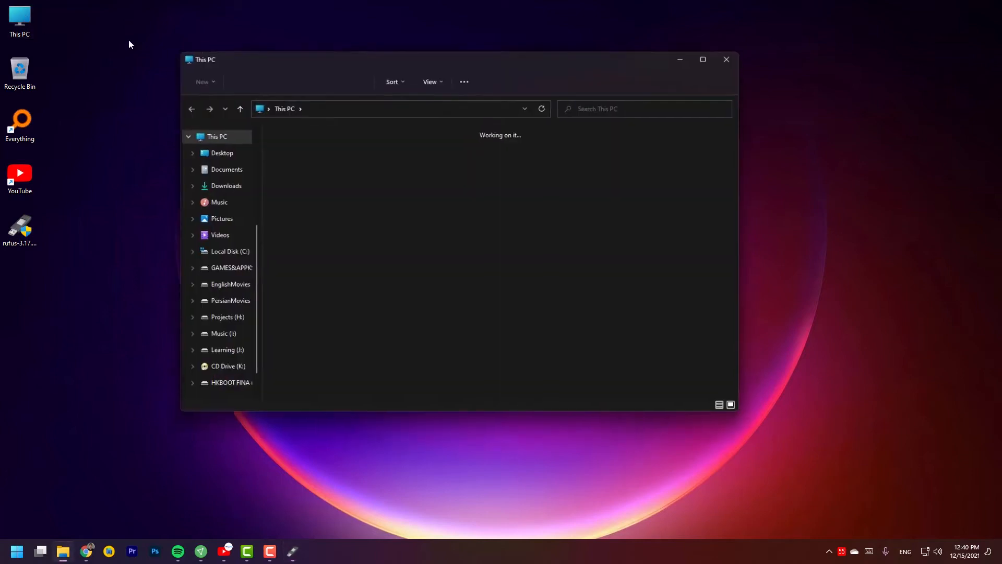
pyautogui.click(734, 57)
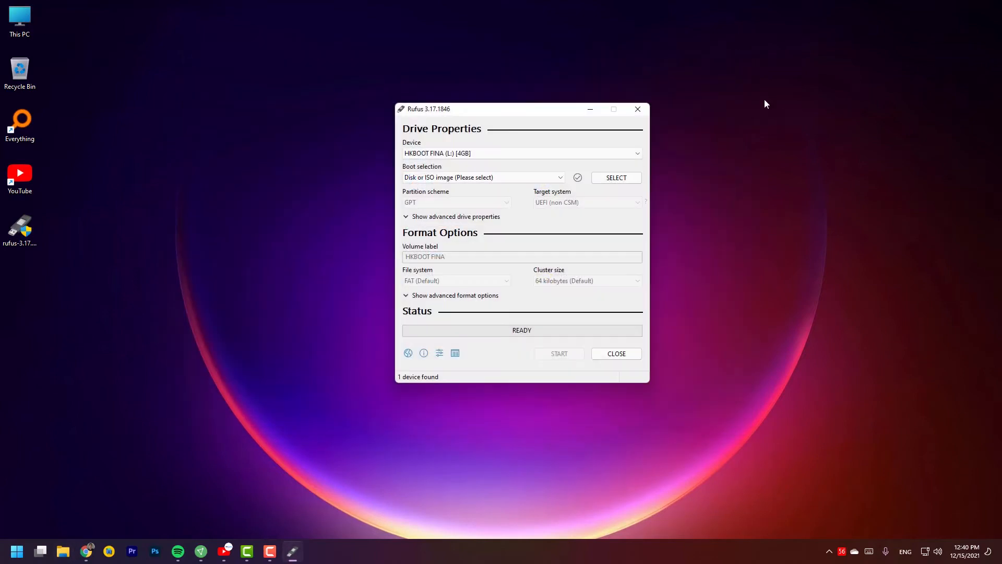
pyautogui.click(611, 152)
pyautogui.click(613, 156)
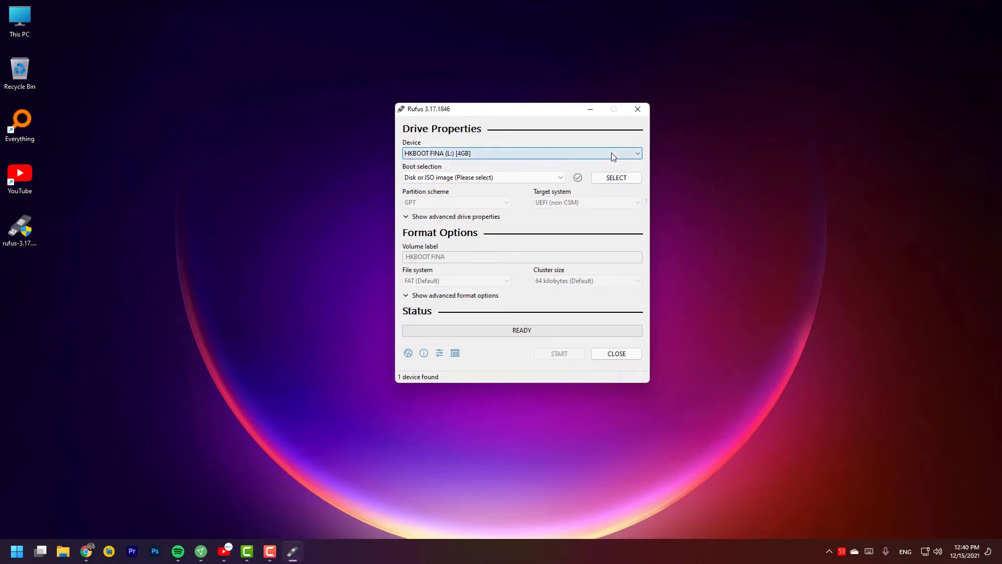
# Step: Open the boot image selection and browse to the GAMES&APPKS (D:) drive
pyautogui.click(607, 180)
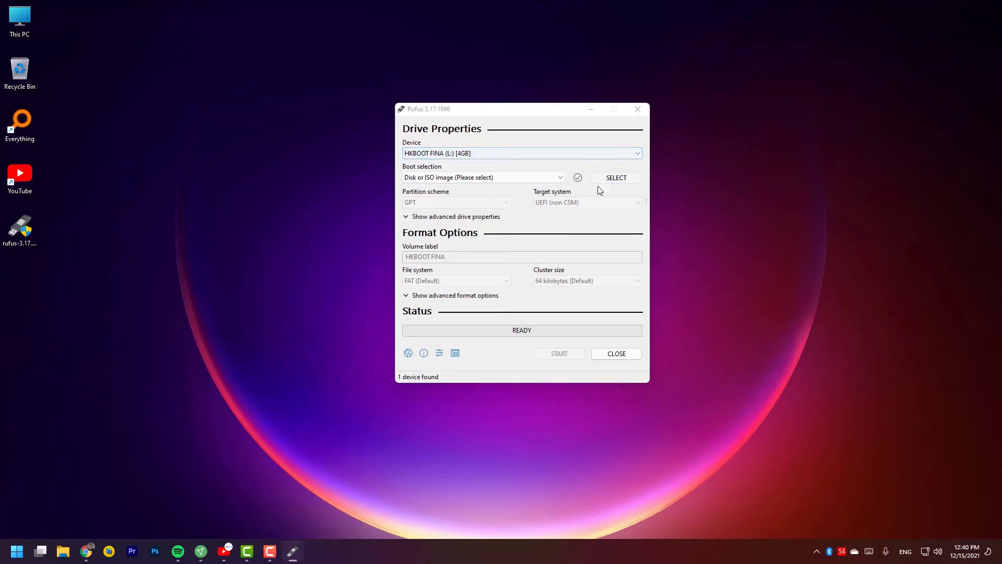
pyautogui.scroll(-3, 447, 257)
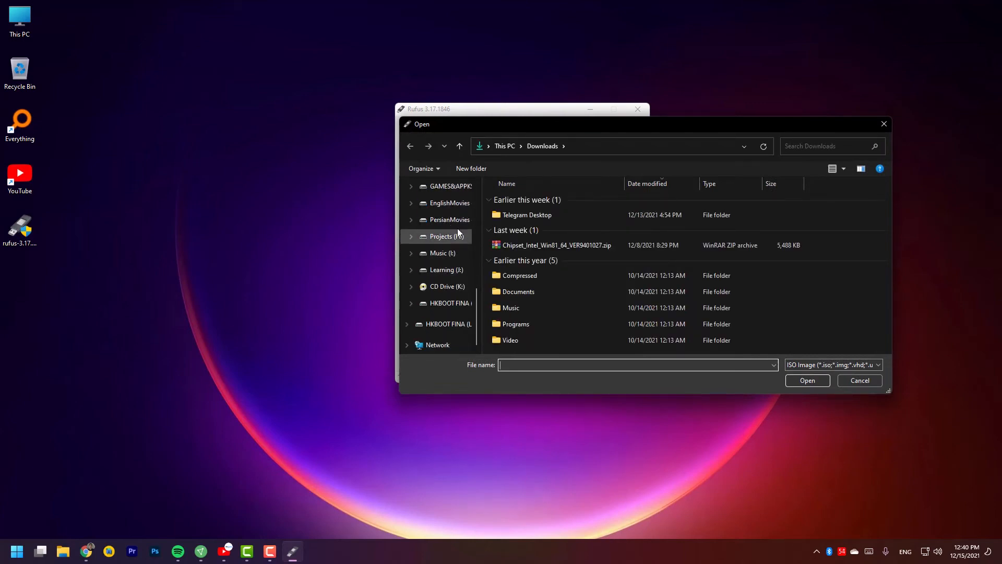
pyautogui.click(448, 203)
pyautogui.click(446, 186)
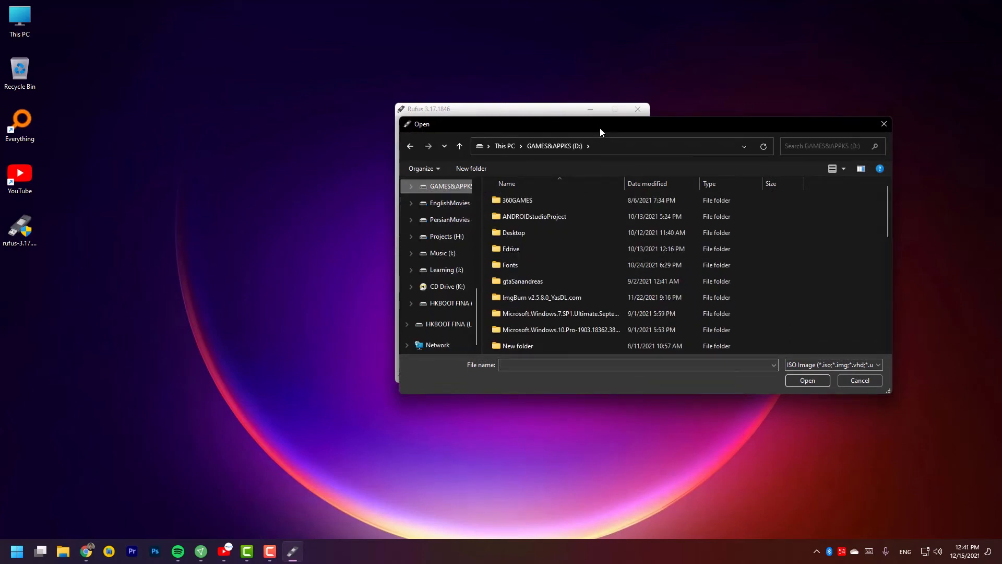
pyautogui.moveTo(600, 132); pyautogui.dragTo(312, 108)
# Step: Load win10pro86.iso from the Microsoft.Windows.10.Pro-1903.18362.387.x86 folder as the boot image
pyautogui.scroll(-8, 343, 258)
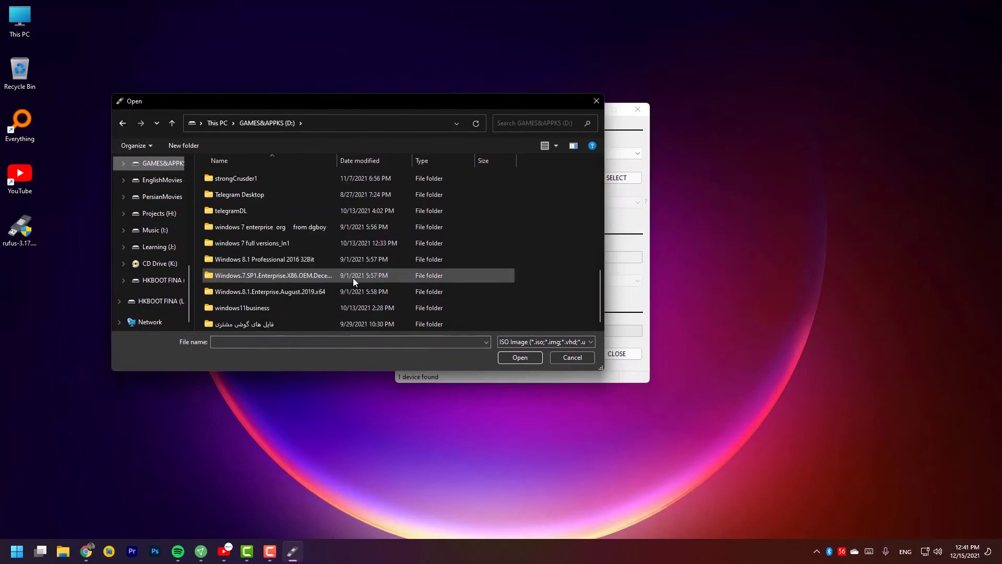
pyautogui.scroll(3, 342, 302)
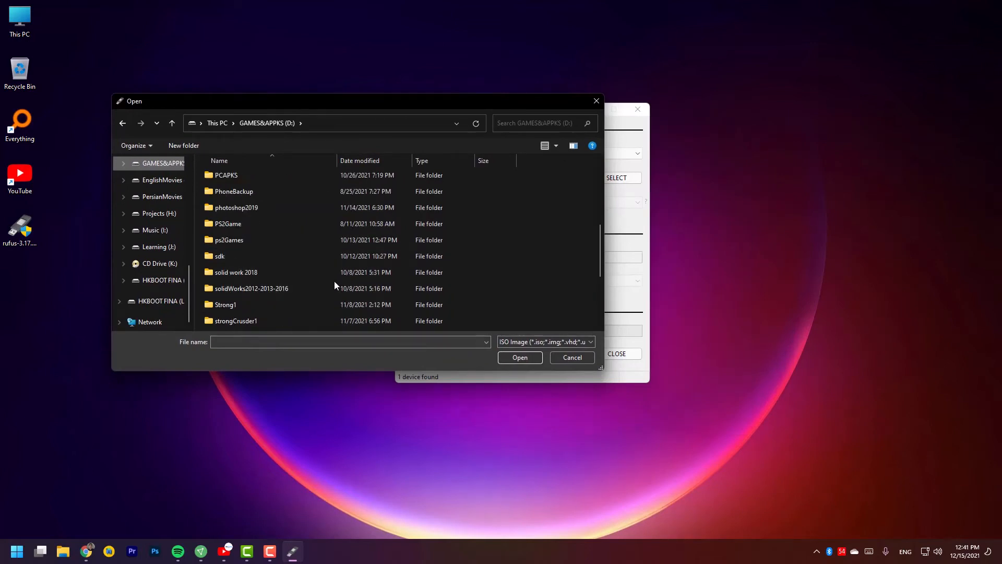
pyautogui.scroll(5, 335, 282)
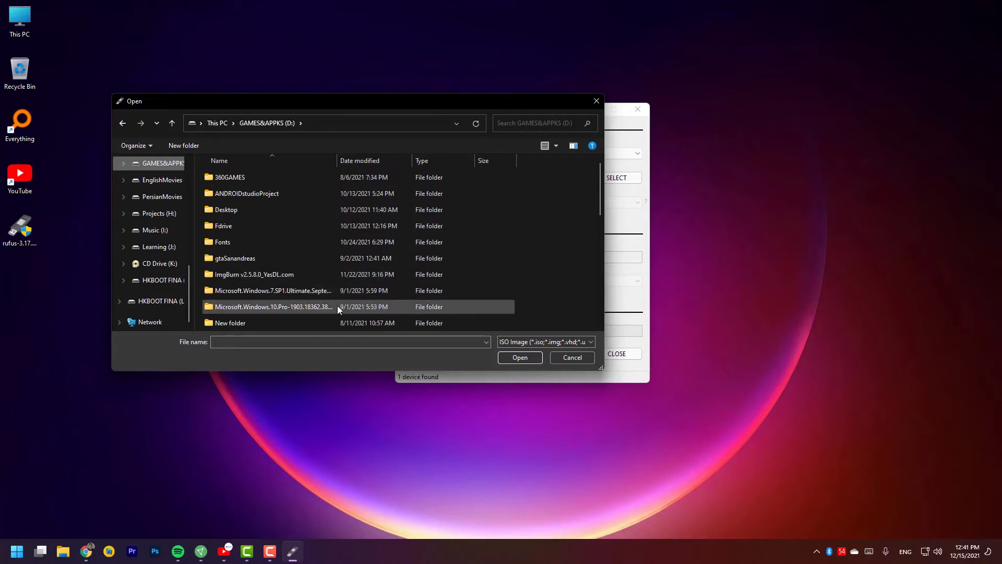
pyautogui.doubleClick(337, 307)
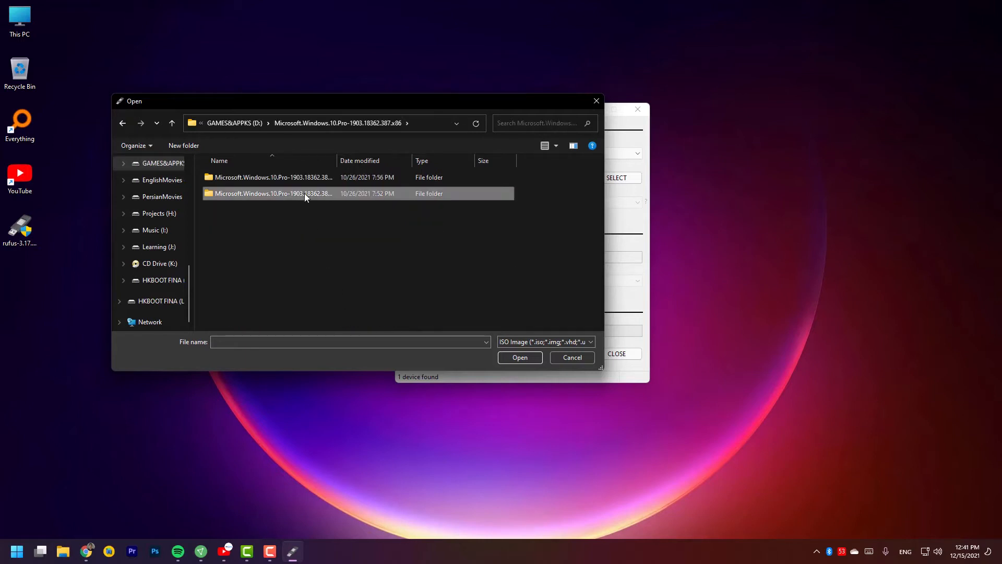
pyautogui.click(122, 122)
pyautogui.doubleClick(244, 178)
pyautogui.doubleClick(258, 193)
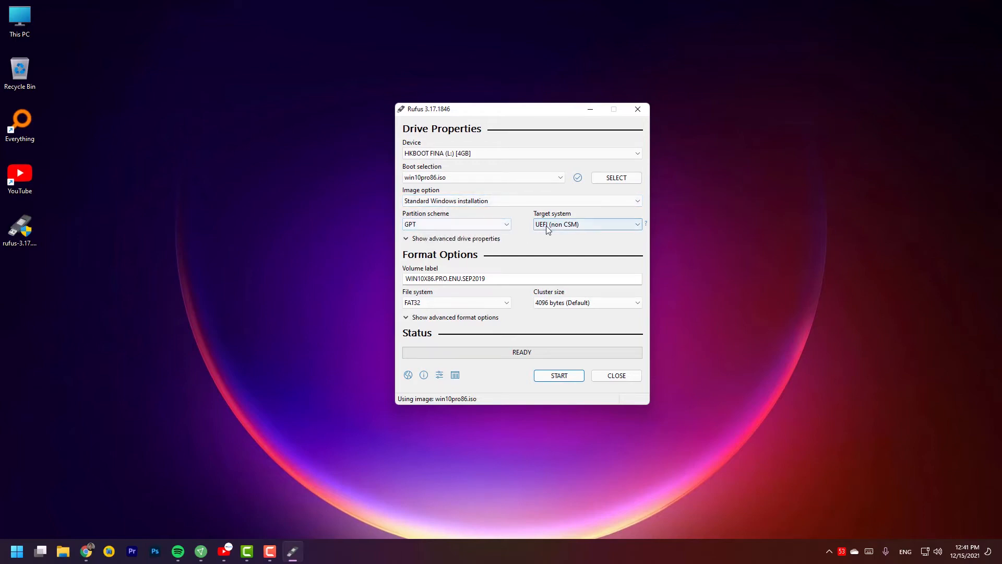
# Step: Switch the partition scheme back and forth between MBR and GPT to compare the target system and file system settings
pyautogui.click(477, 224)
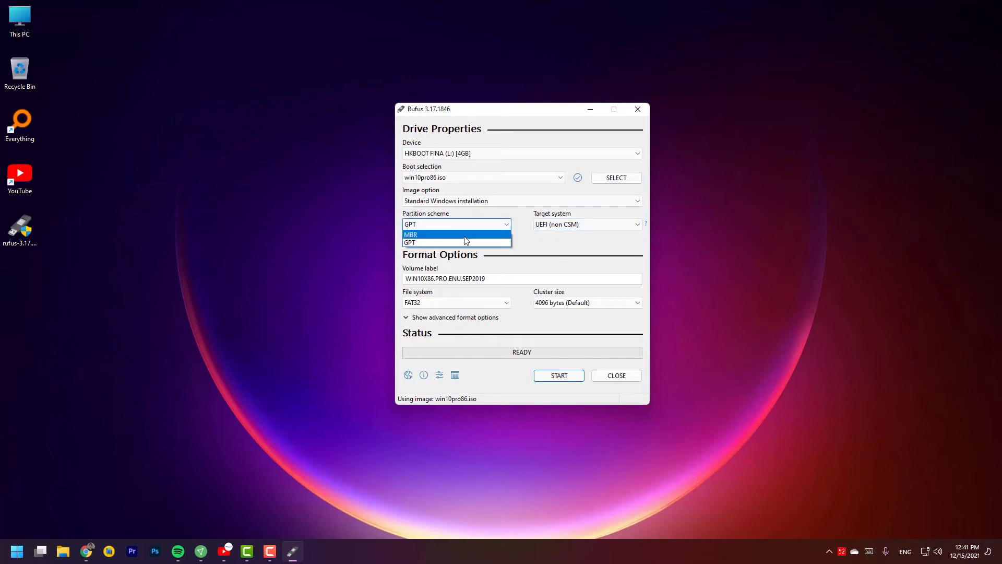
pyautogui.click(461, 235)
pyautogui.click(456, 228)
pyautogui.click(455, 243)
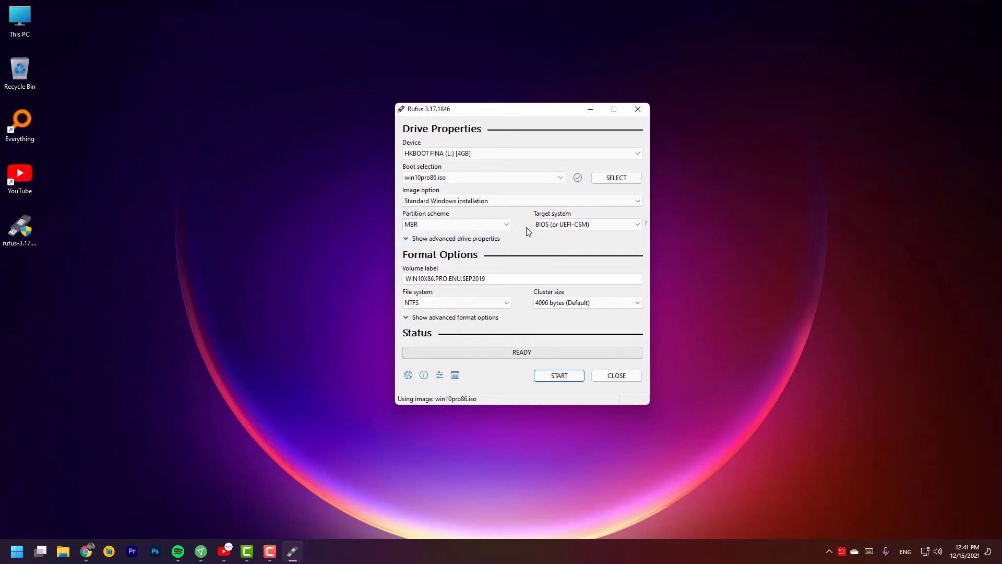
pyautogui.click(479, 225)
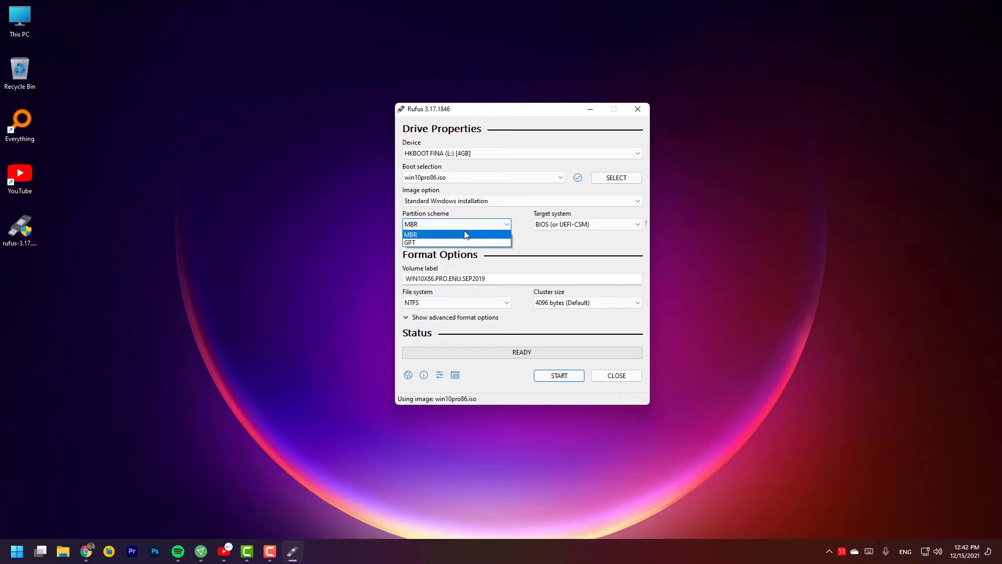
pyautogui.click(442, 244)
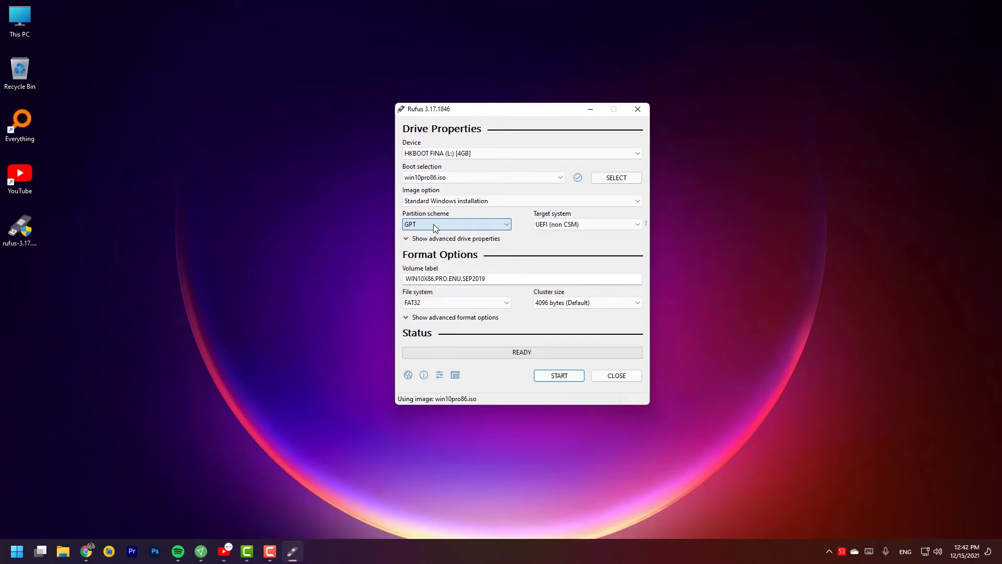
pyautogui.click(434, 224)
pyautogui.click(430, 234)
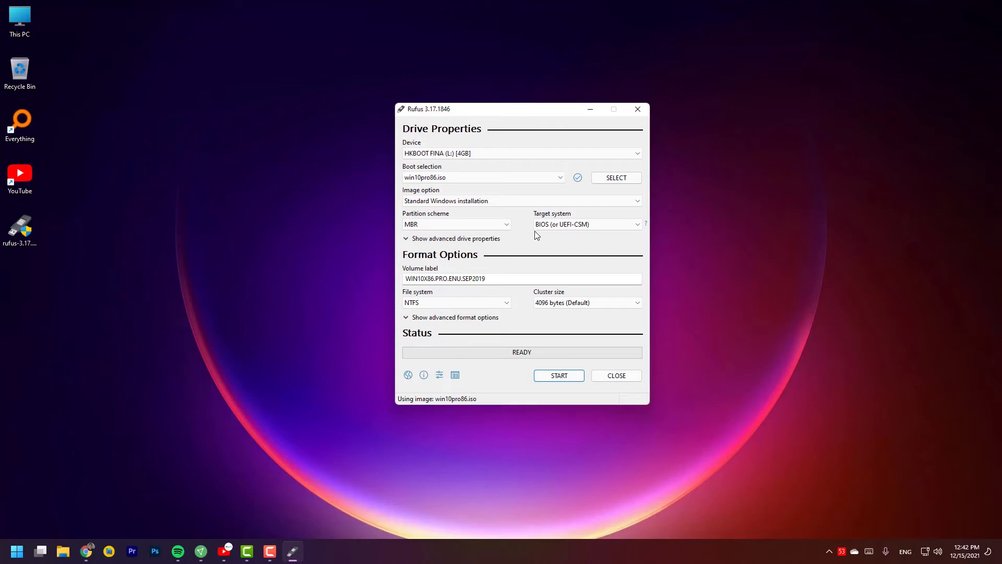
pyautogui.click(474, 224)
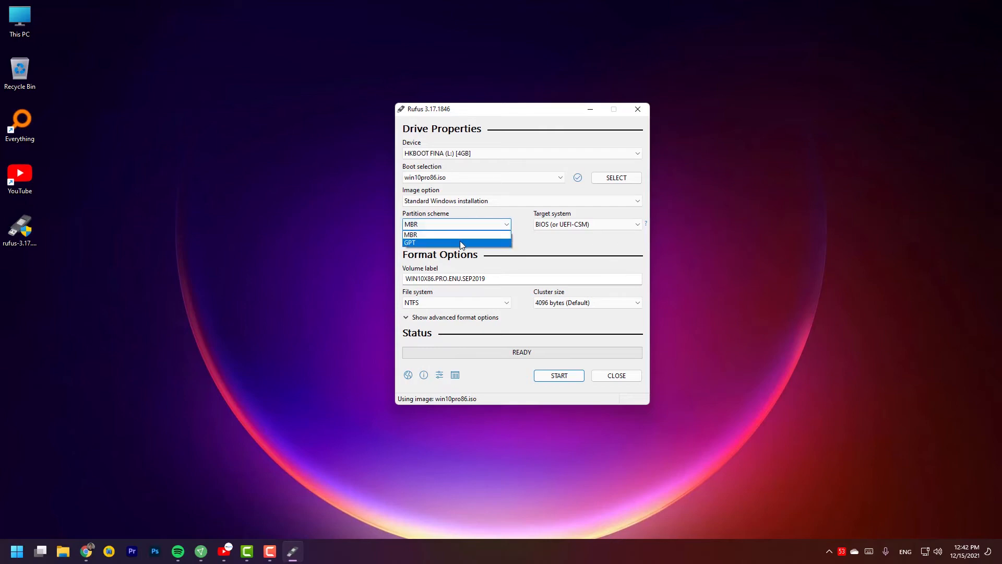
pyautogui.click(460, 243)
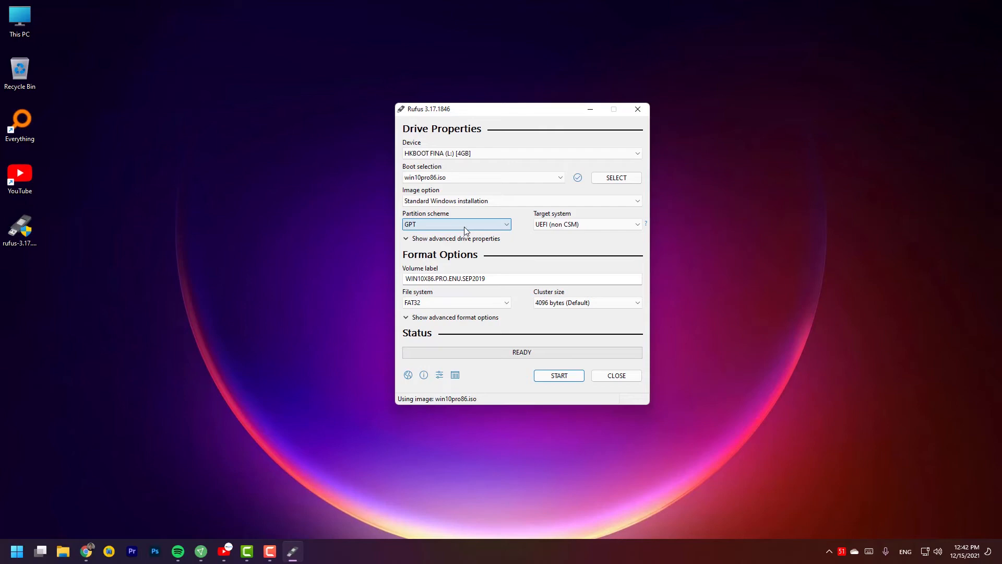
pyautogui.click(465, 227)
pyautogui.click(465, 227)
pyautogui.click(466, 229)
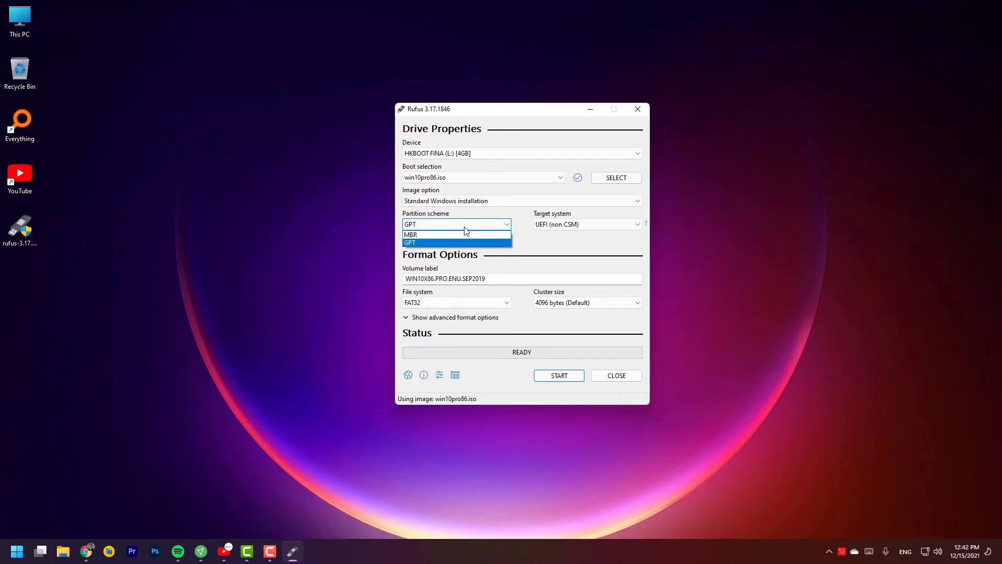
pyautogui.click(462, 235)
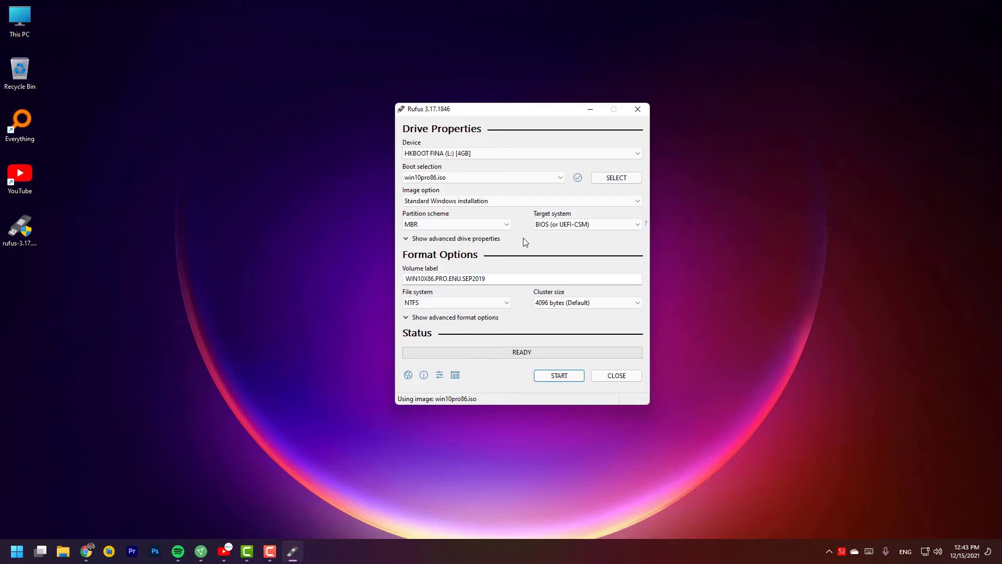
pyautogui.click(504, 225)
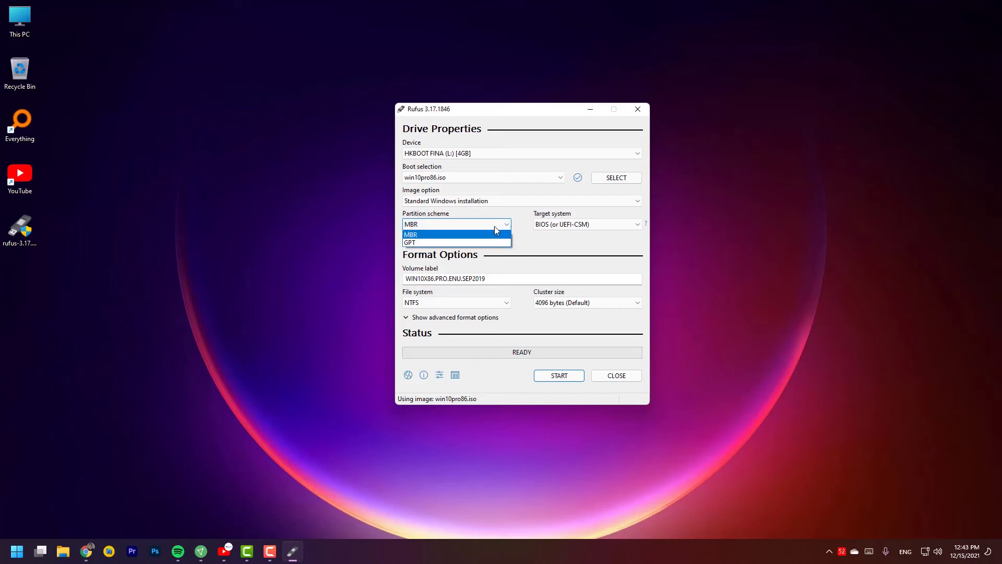
pyautogui.click(438, 243)
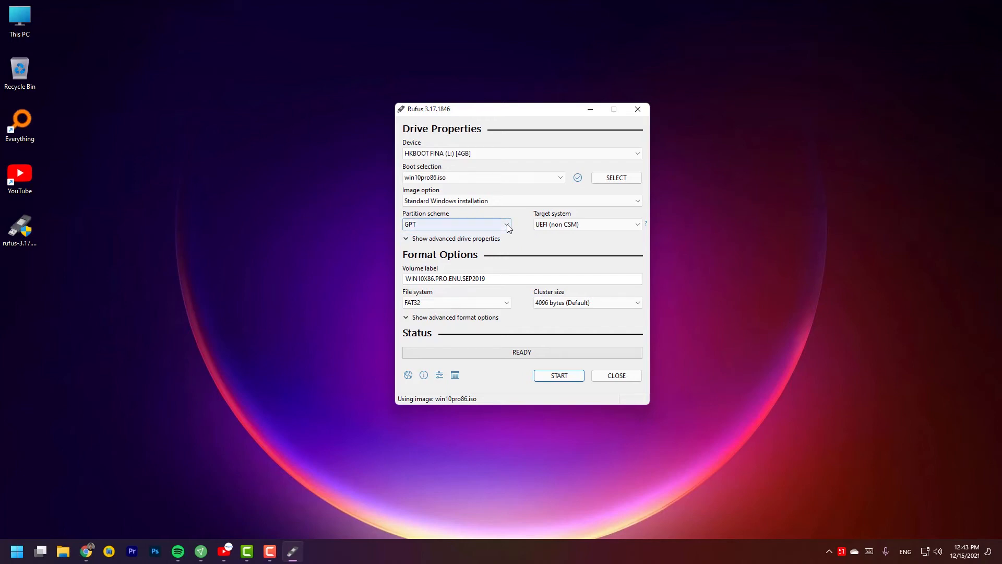
# Step: Set the partition scheme to MBR and start writing the image, agreeing to erase the USB drive
pyautogui.click(507, 227)
pyautogui.click(498, 233)
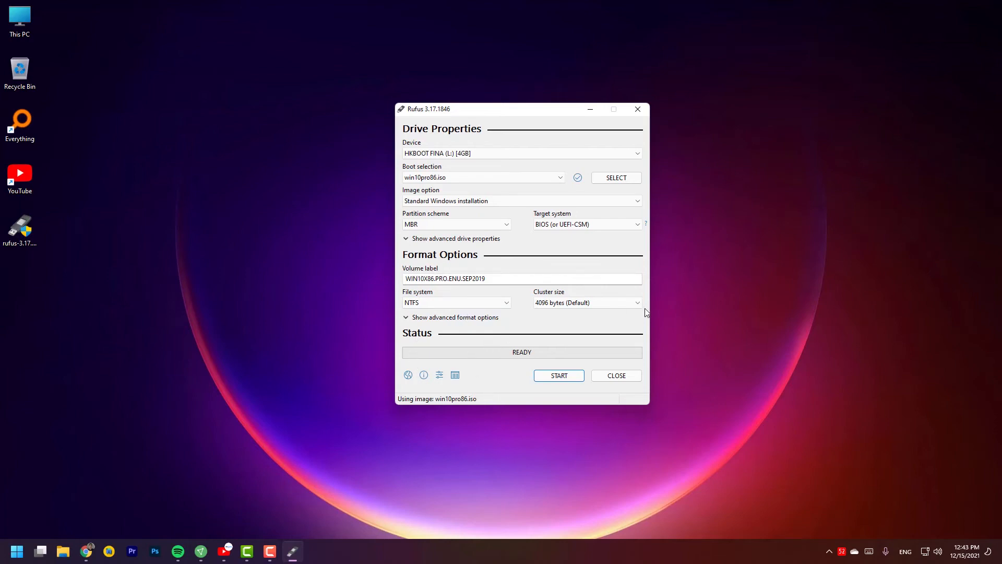
pyautogui.click(543, 376)
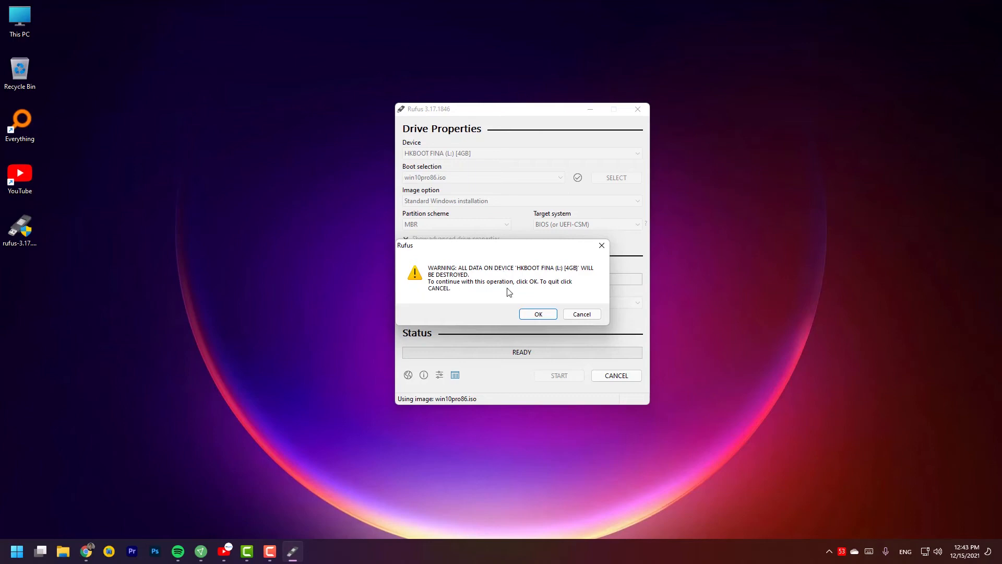
pyautogui.click(522, 317)
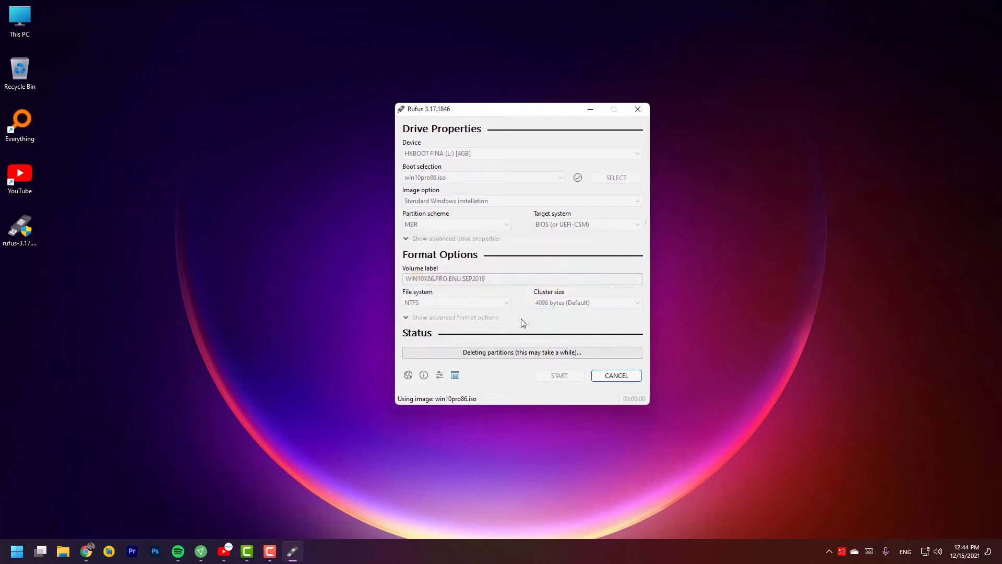
# Step: Move the Rufus window aside while the image is written, and close Rufus once the drive is ready
pyautogui.click(690, 261)
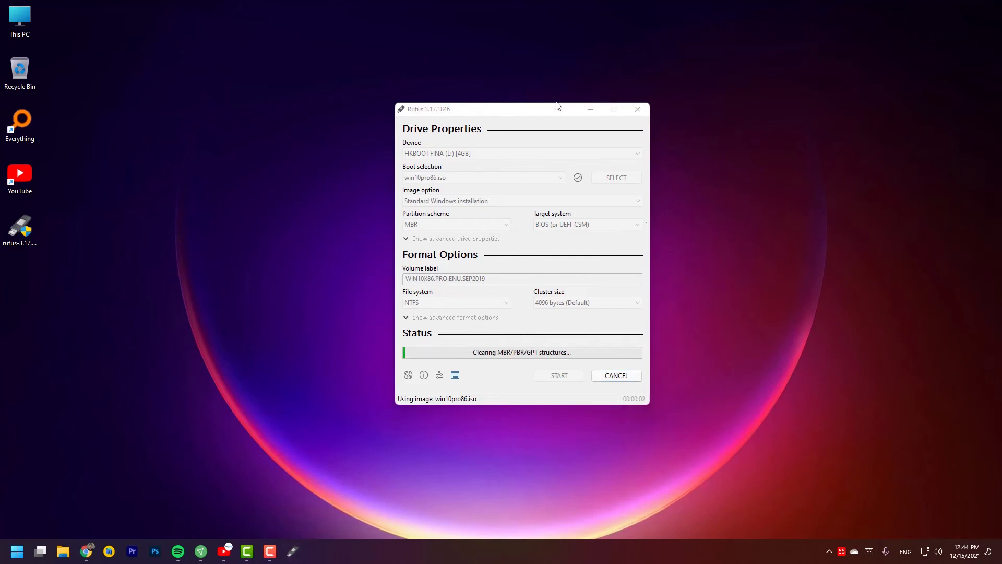
pyautogui.moveTo(541, 113); pyautogui.dragTo(438, 63)
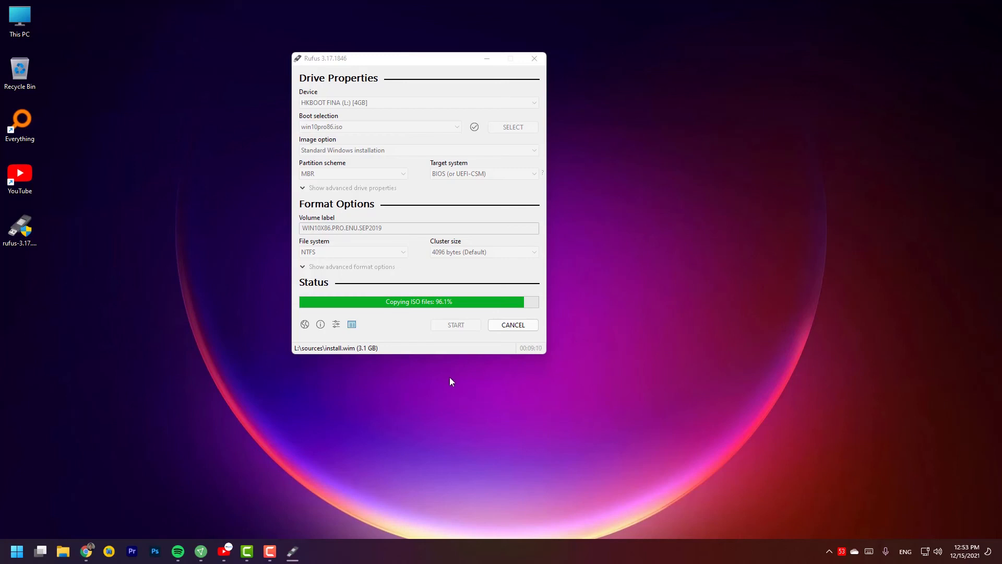
pyautogui.click(271, 550)
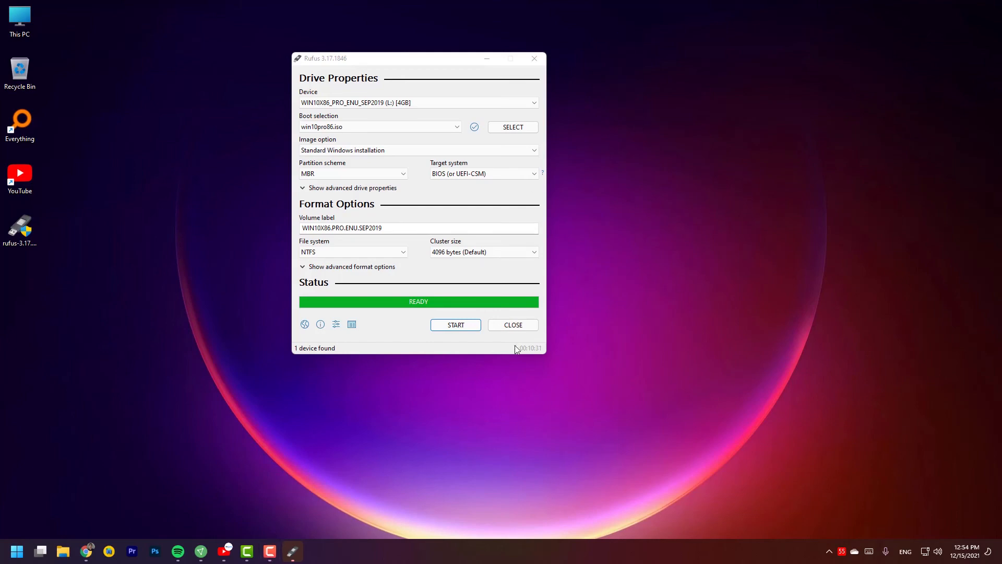
pyautogui.click(525, 330)
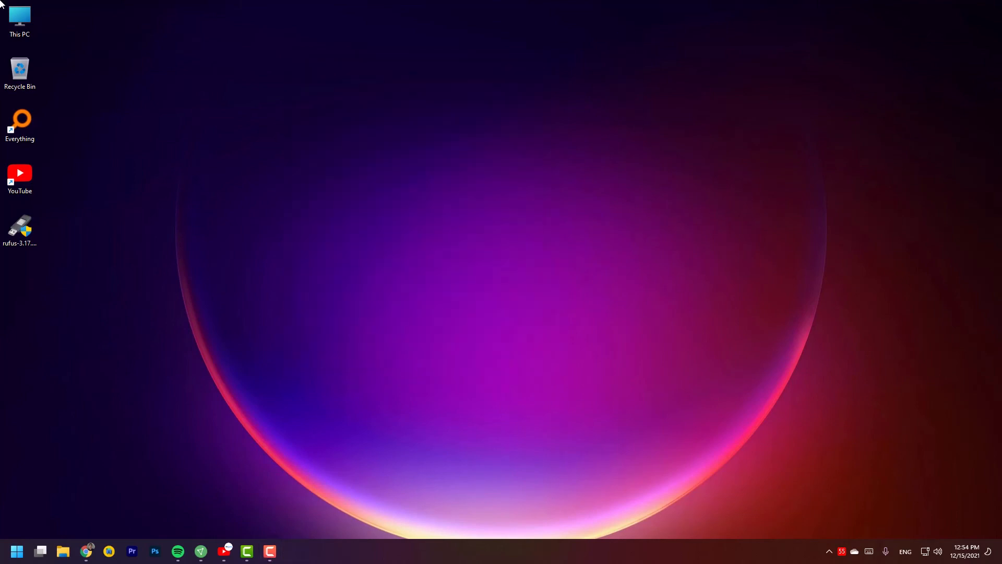
# Step: Check the finished WIN10X86_PRO_ENU_SEP2019 (L:) USB drive in This PC and close the file window
pyautogui.doubleClick(19, 19)
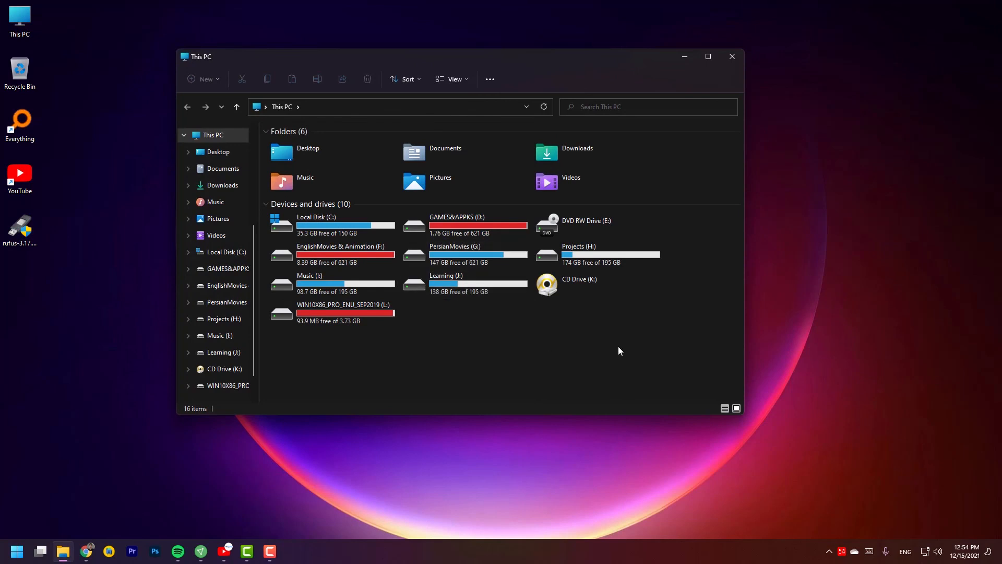
pyautogui.click(308, 321)
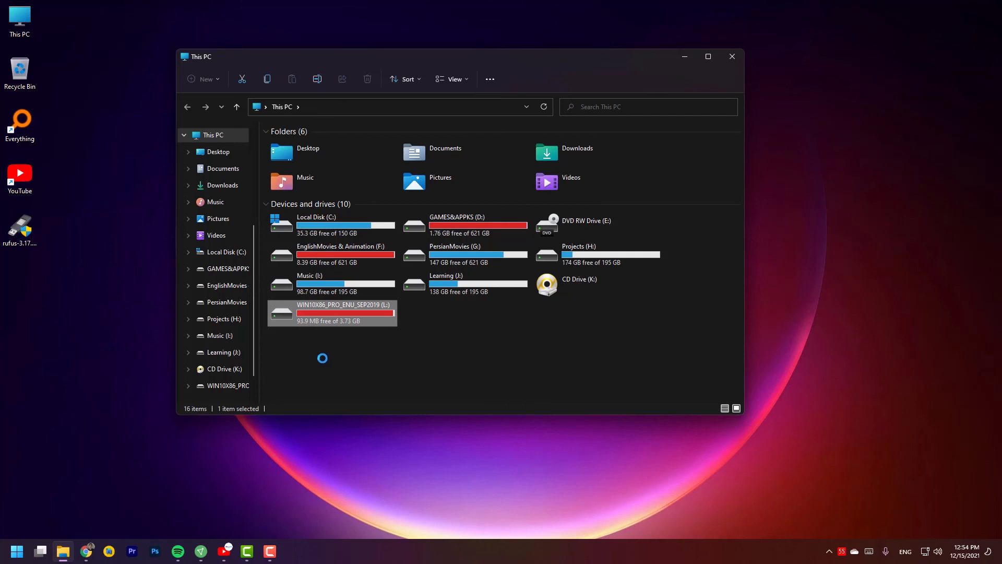
pyautogui.click(353, 393)
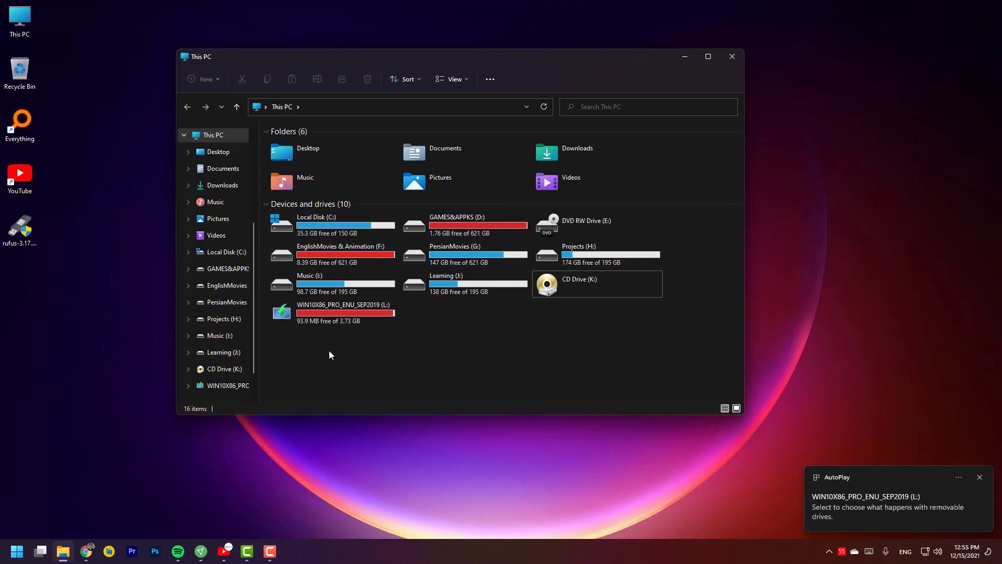
pyautogui.click(731, 55)
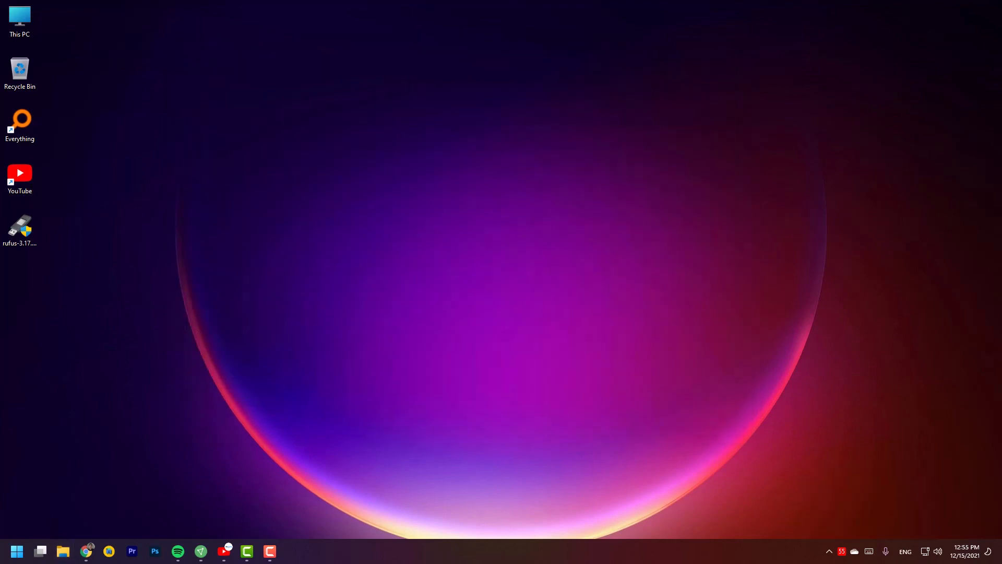
# Step: Reopen Rufus from the desktop and browse the boot image selection to the Microsoft.Windows.10.Pro-1903.18362.388.x64 folder
pyautogui.doubleClick(2, 224)
pyautogui.click(619, 179)
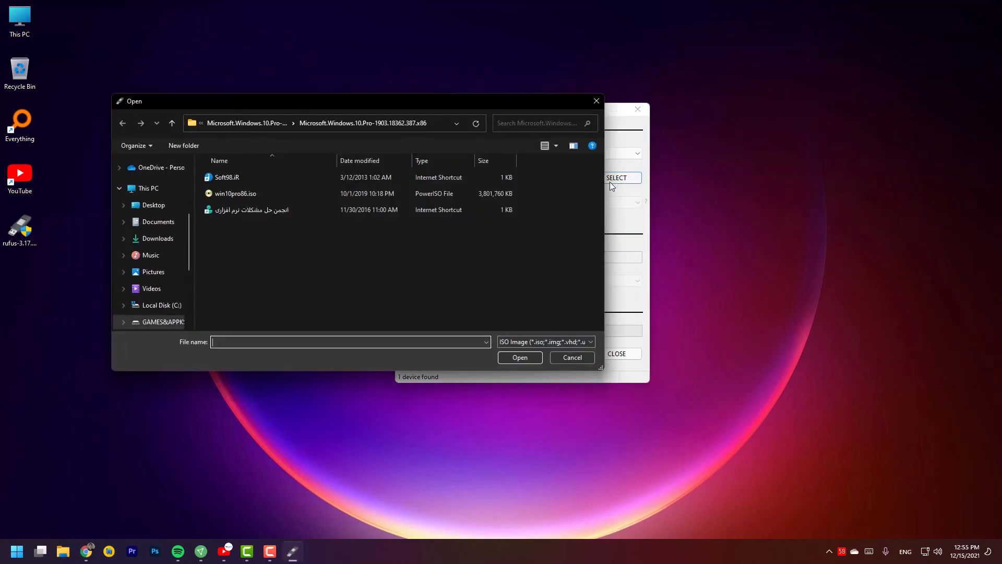
pyautogui.click(242, 123)
pyautogui.doubleClick(271, 193)
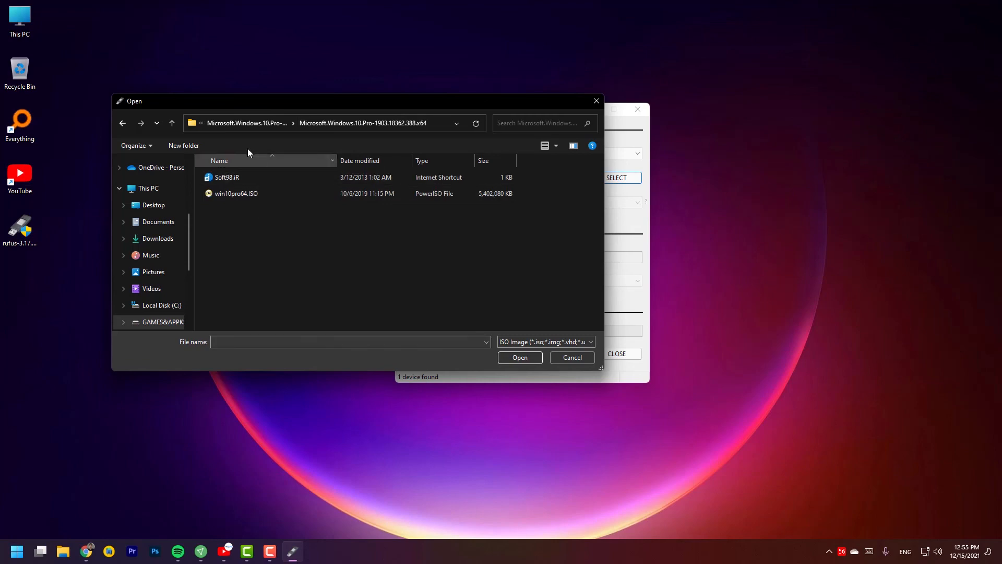
# Step: Look through the folders on the GAMES&APPKS (D:) drive for other Windows images and cancel the image selection
pyautogui.click(255, 121)
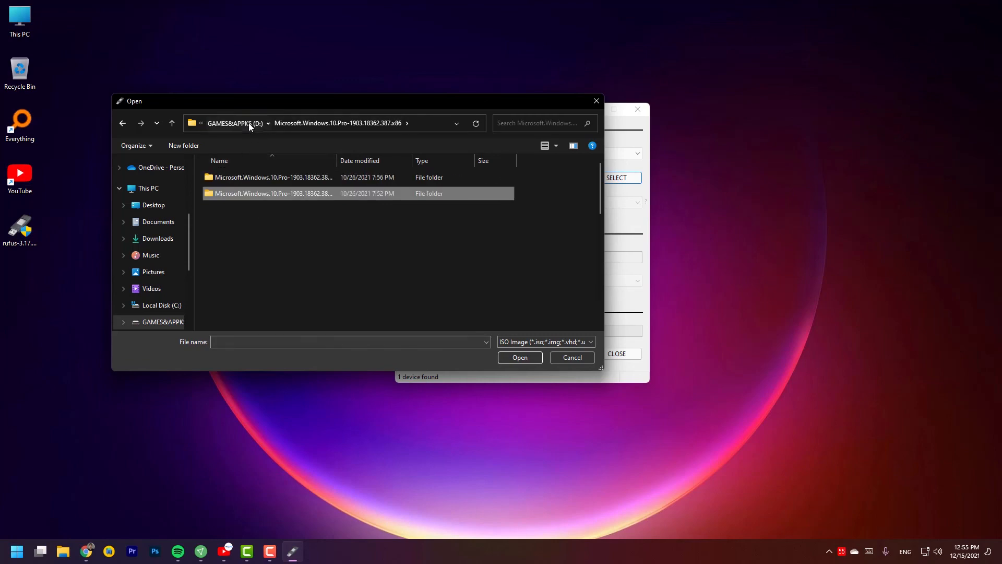
pyautogui.click(248, 123)
pyautogui.scroll(-3, 384, 313)
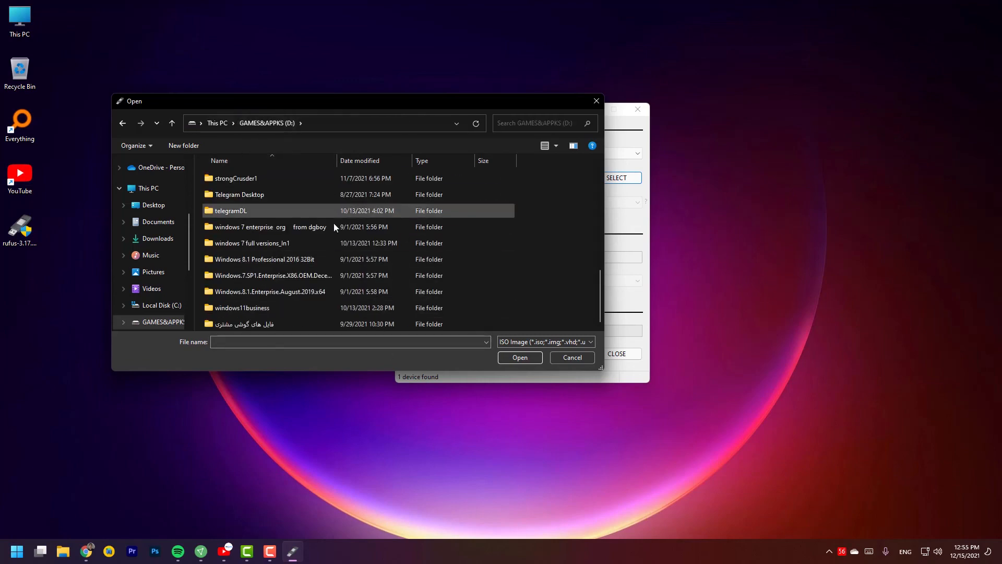
pyautogui.scroll(2, 335, 235)
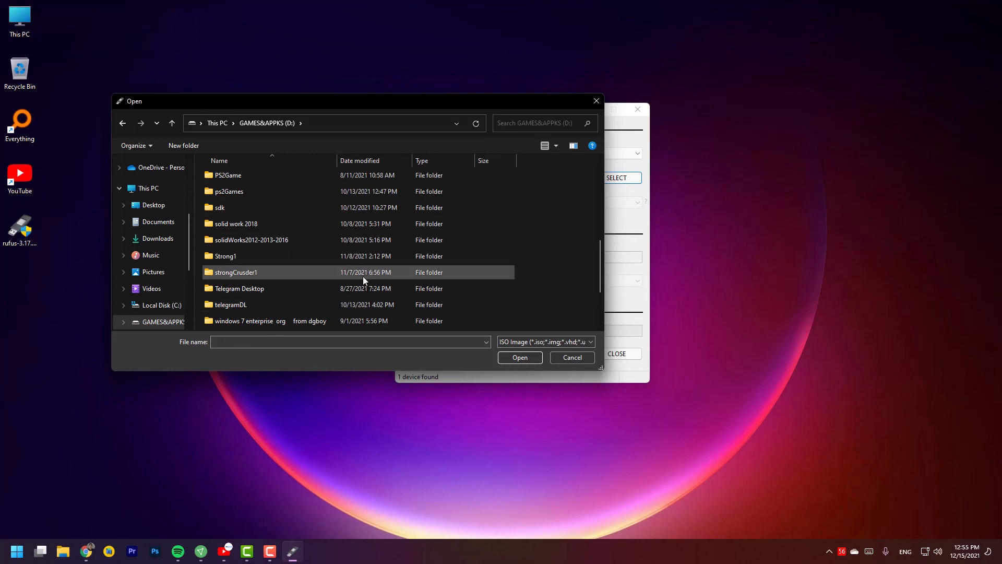
pyautogui.scroll(-2, 362, 277)
pyautogui.scroll(6, 362, 277)
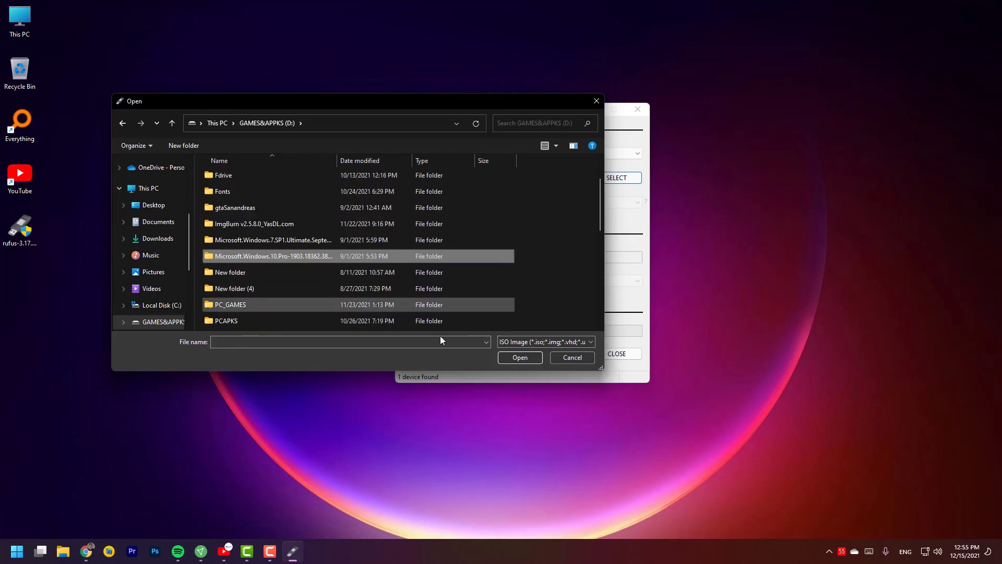
pyautogui.click(574, 359)
pyautogui.moveTo(751, 143); pyautogui.dragTo(731, 345)
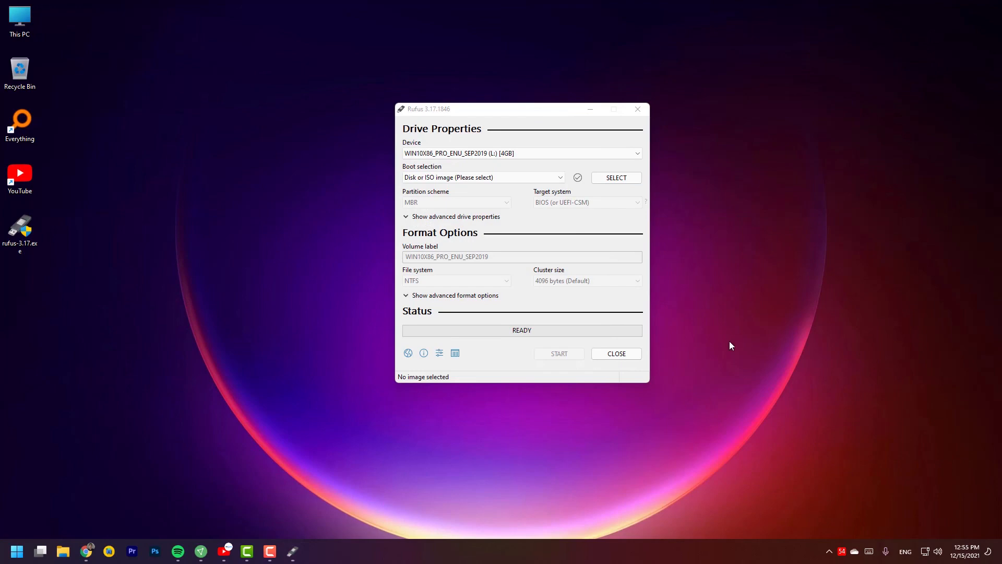